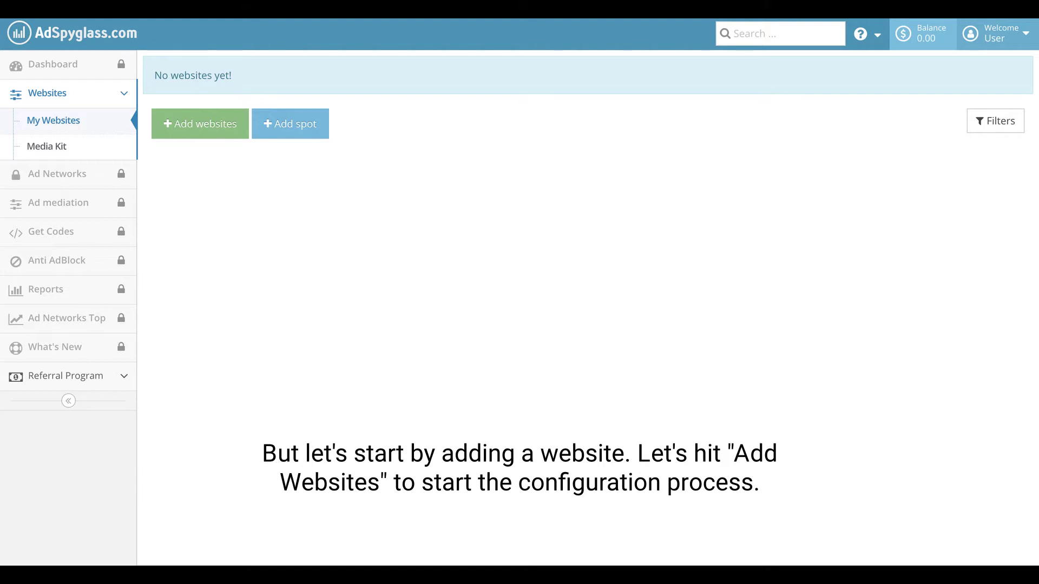
Add the website user-example.com to the Mainstream (non-adult) stream with a Popunder spot.
left_click(185, 130)
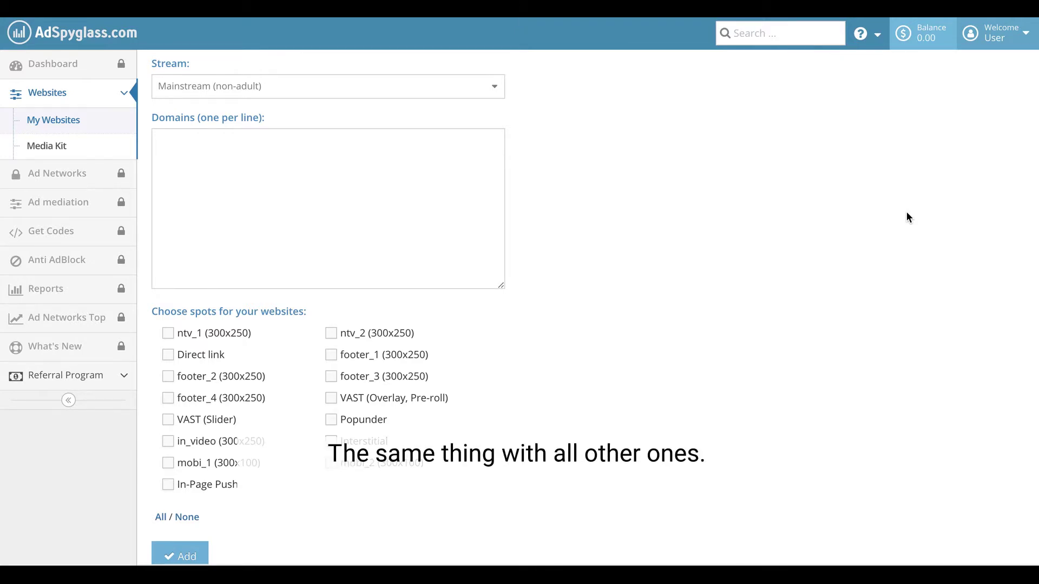
left_click(492, 88)
left_click(459, 132)
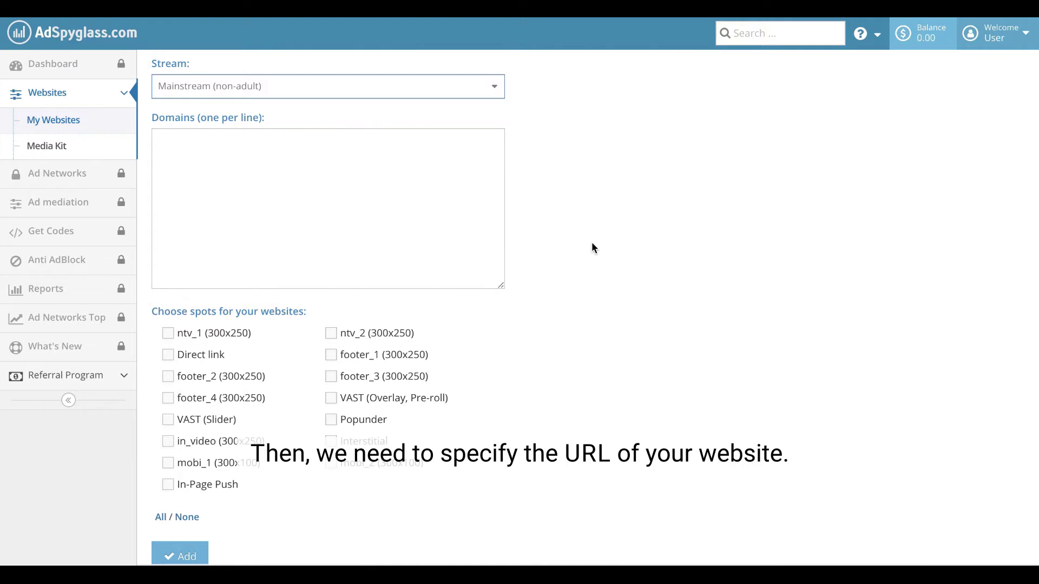
left_click(370, 177)
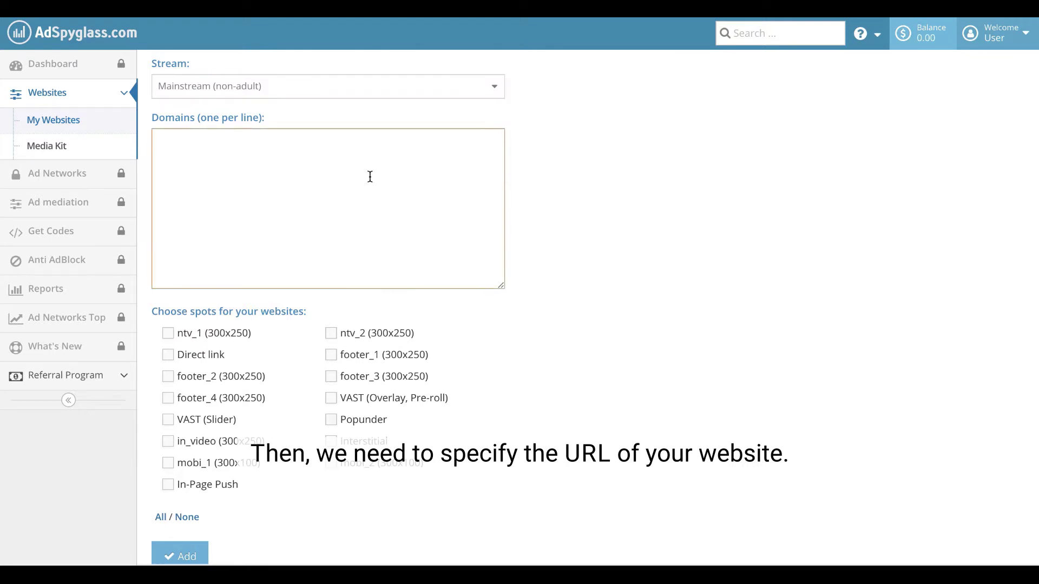
type("user-example.com")
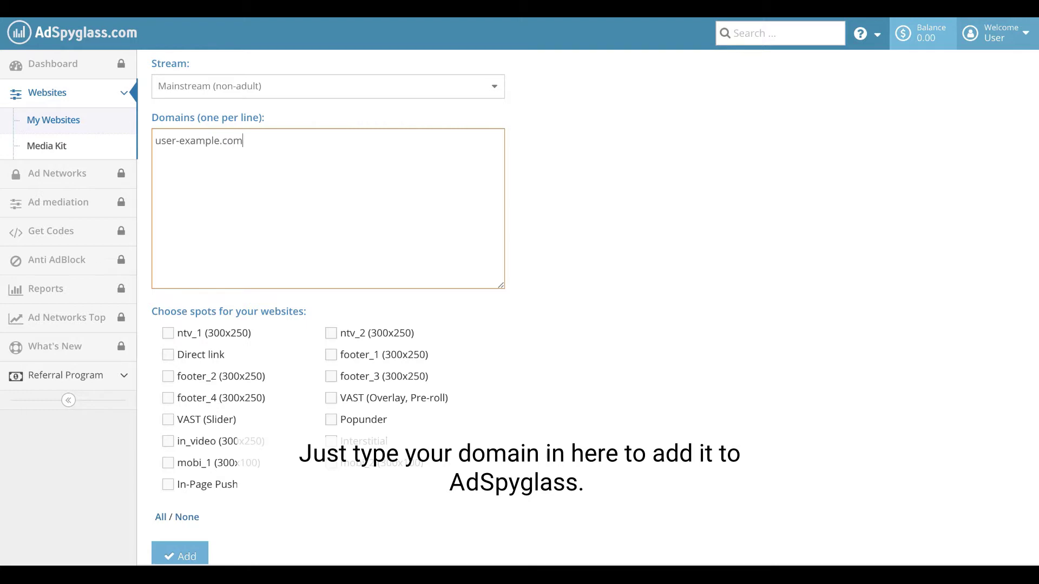
left_click(584, 215)
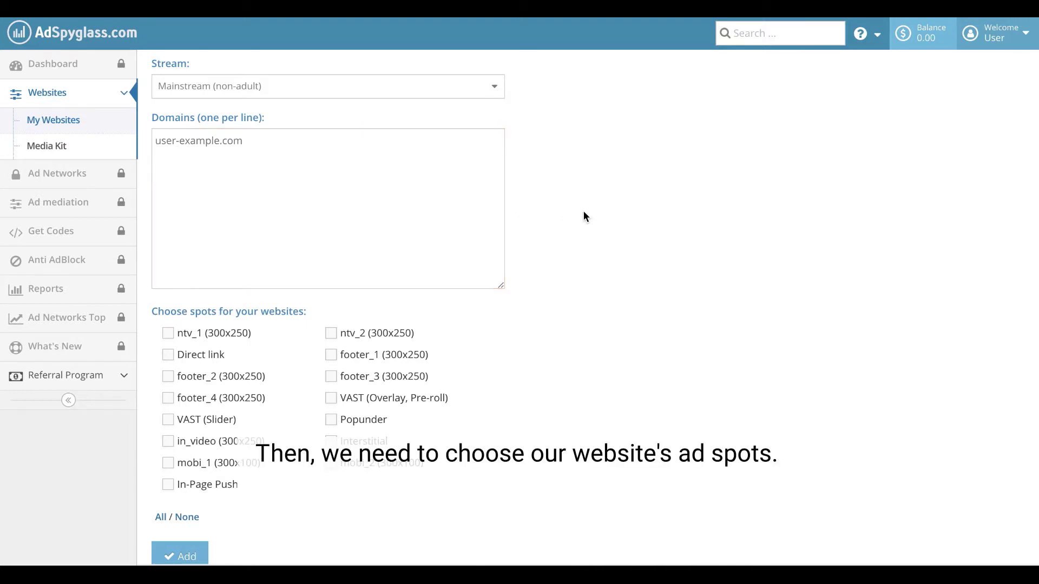
left_click(331, 421)
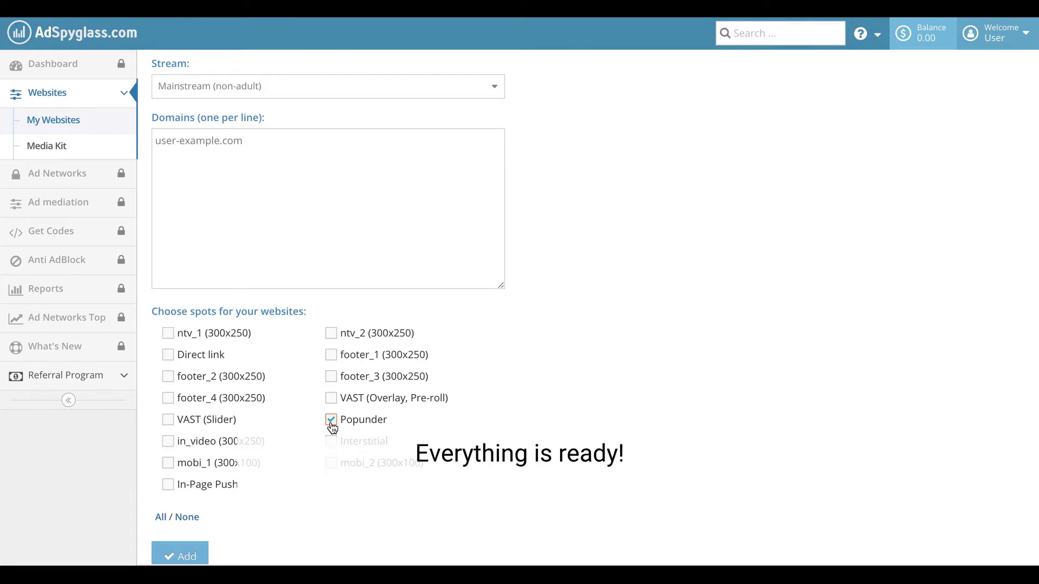
left_click(169, 558)
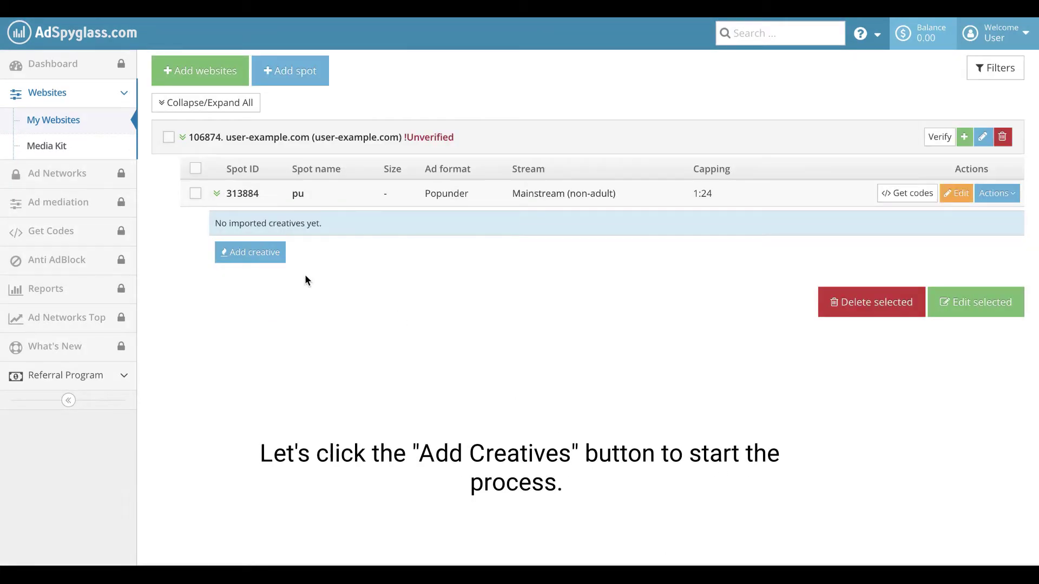
Start a new creative for the website's Popunder spot and assign it to the existing campaign pu_mainstream (non_adult).
left_click(250, 259)
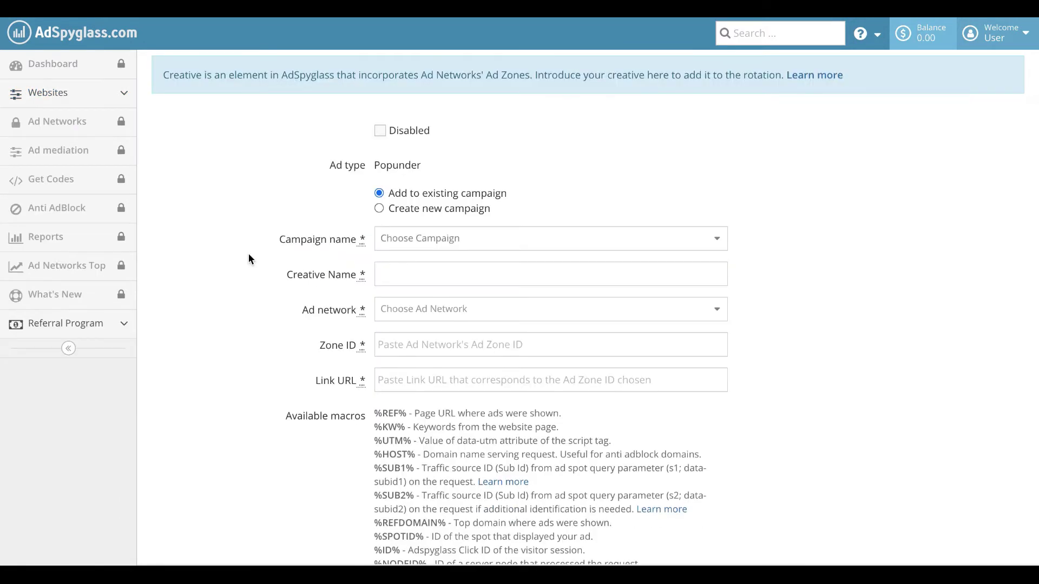
scroll(649, 152, "down", 5)
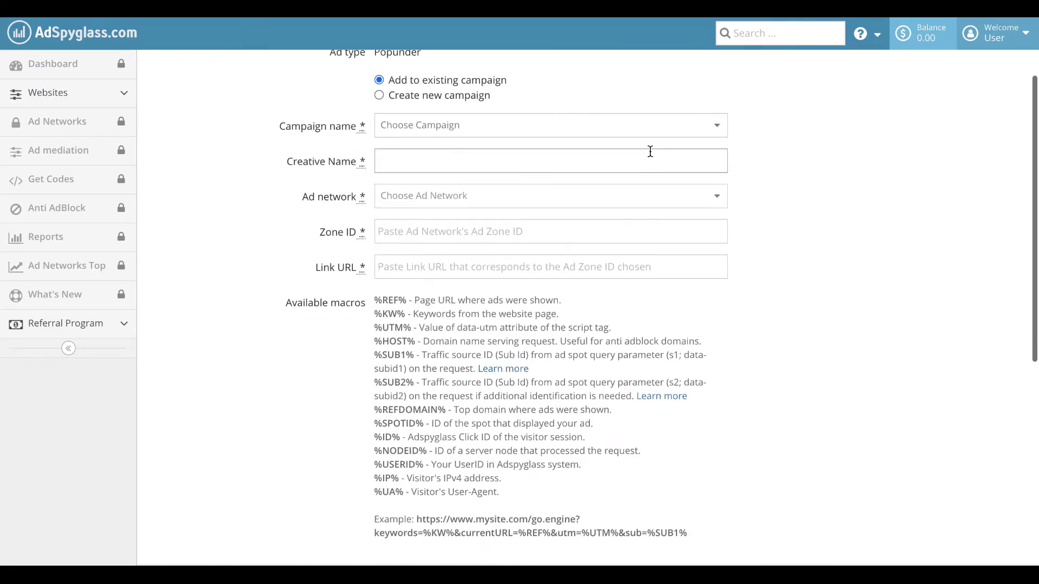
scroll(649, 152, "down", 3)
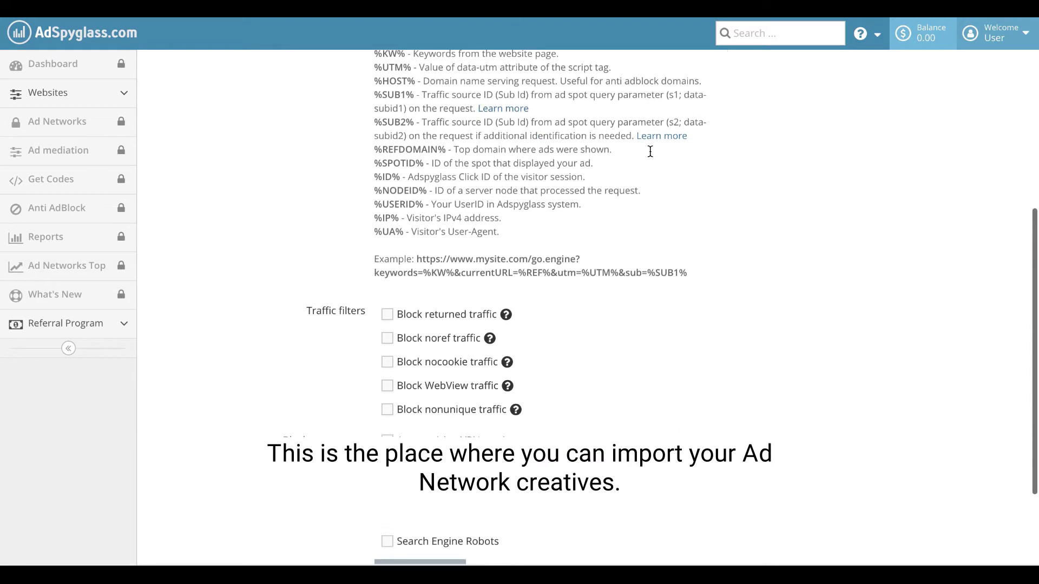
scroll(650, 155, "up", 5)
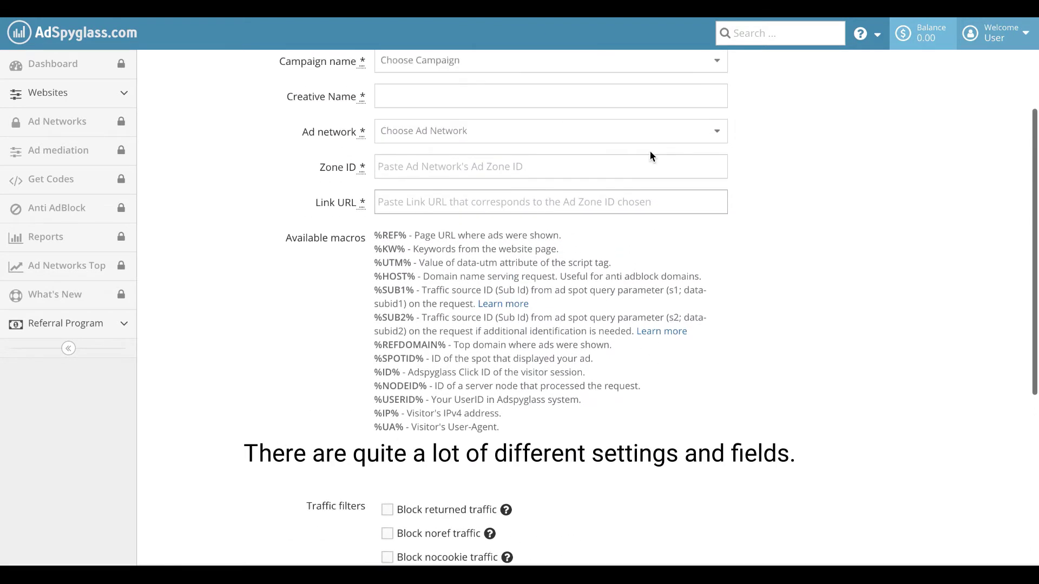
scroll(650, 151, "up", 3)
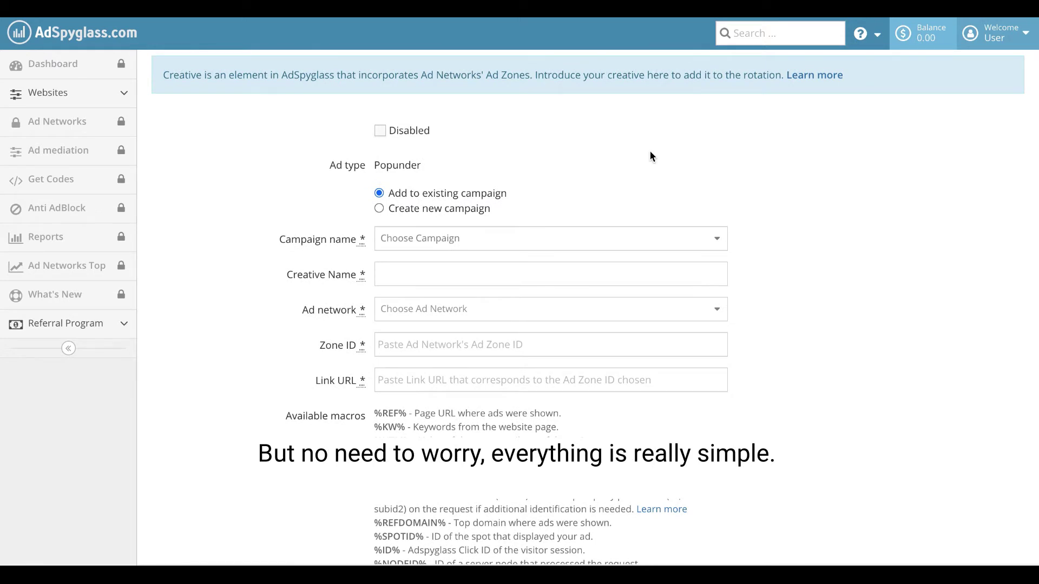
left_click(718, 238)
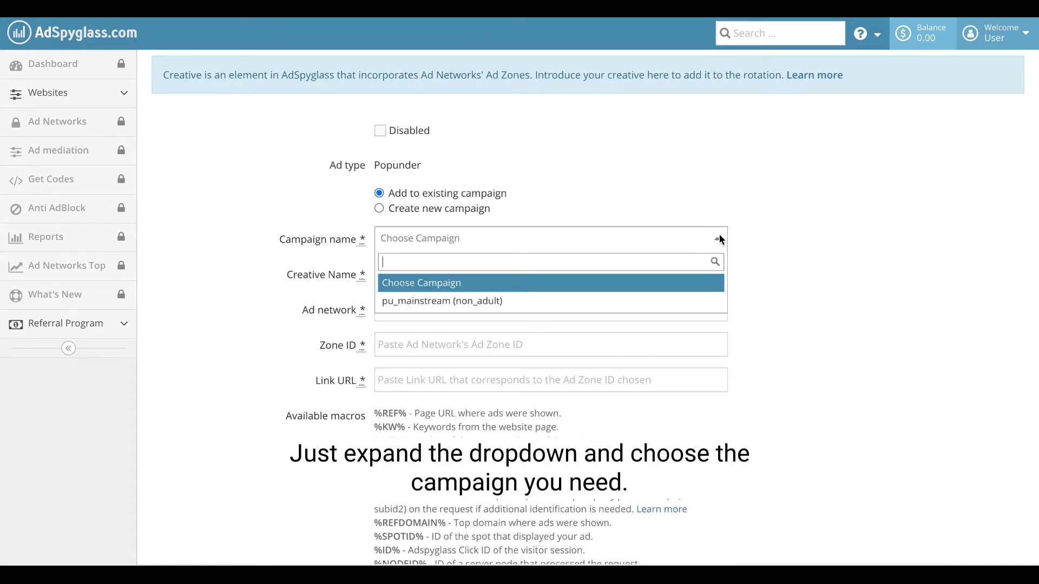
left_click(681, 302)
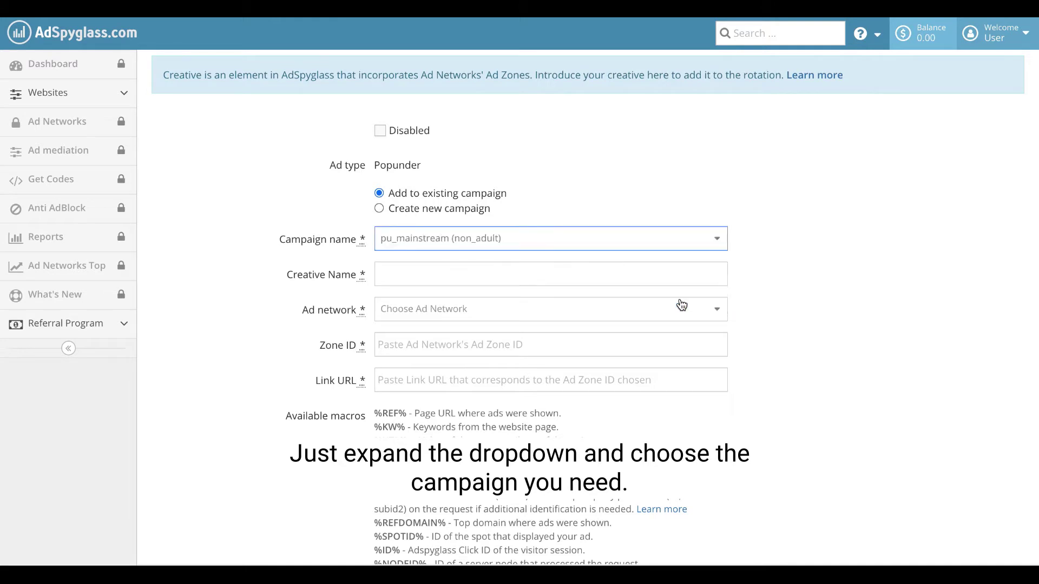
Name the creative My_first_creative.
left_click(617, 278)
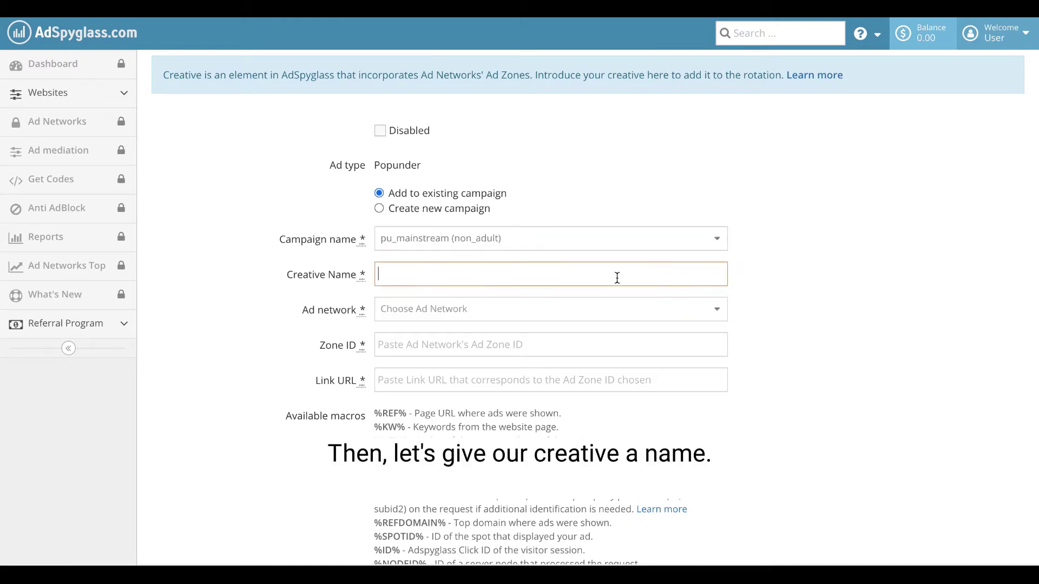
type("My_")
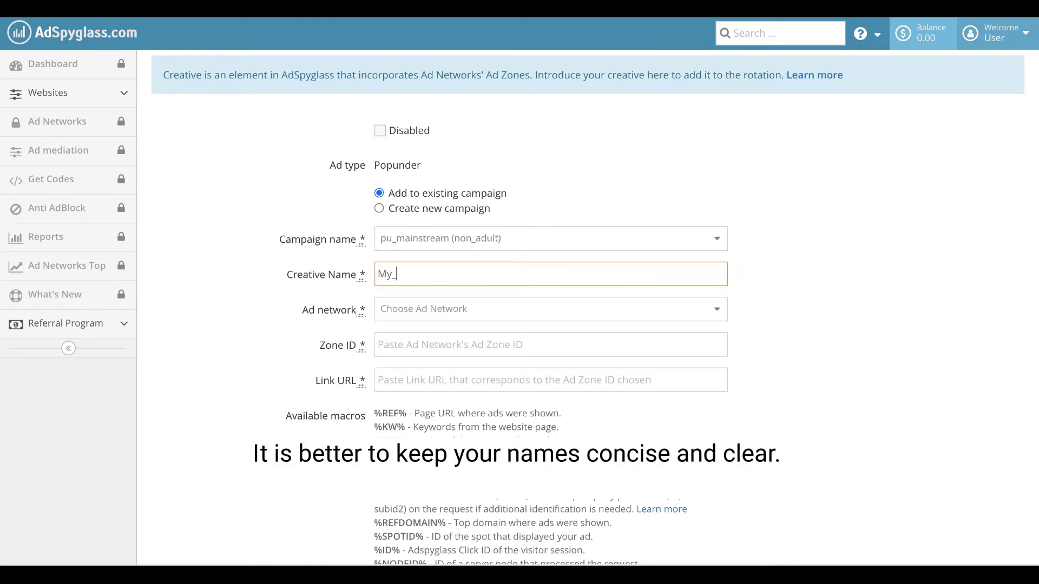
type("first_creative")
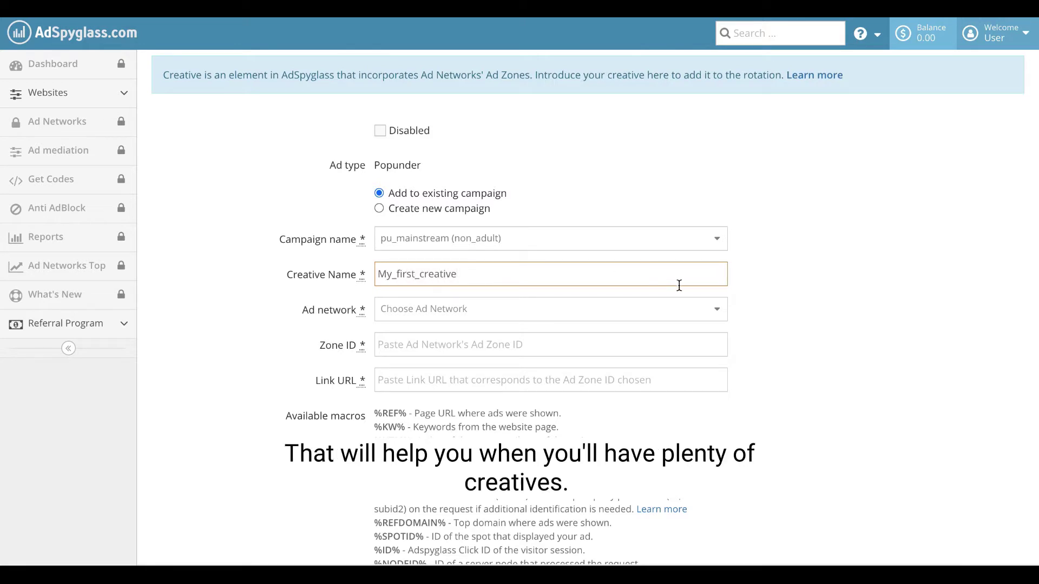
left_click(788, 310)
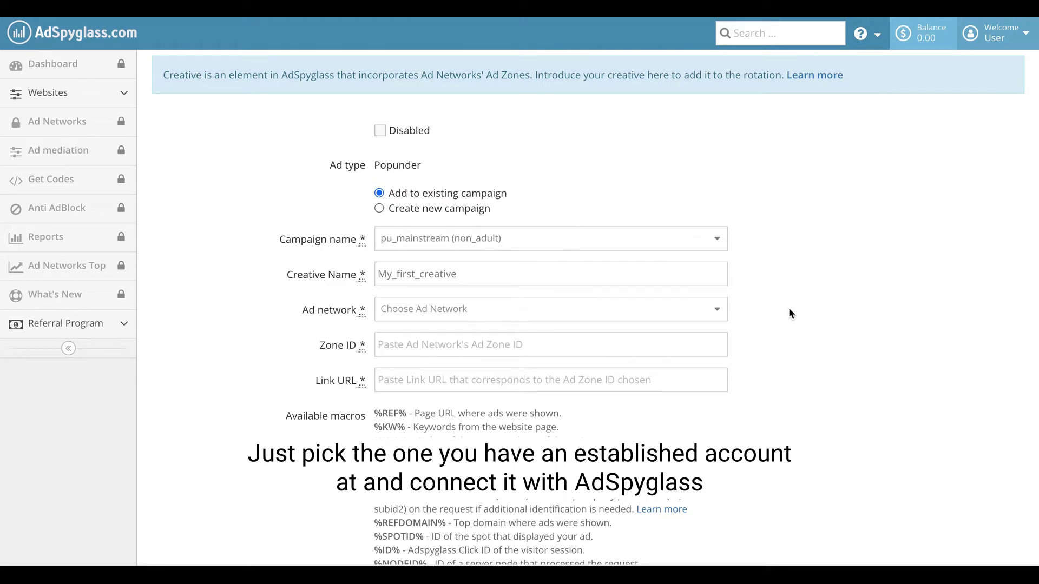
Choose ExoClick.com as the creative's ad network.
left_click(720, 310)
scroll(588, 411, "down", 5)
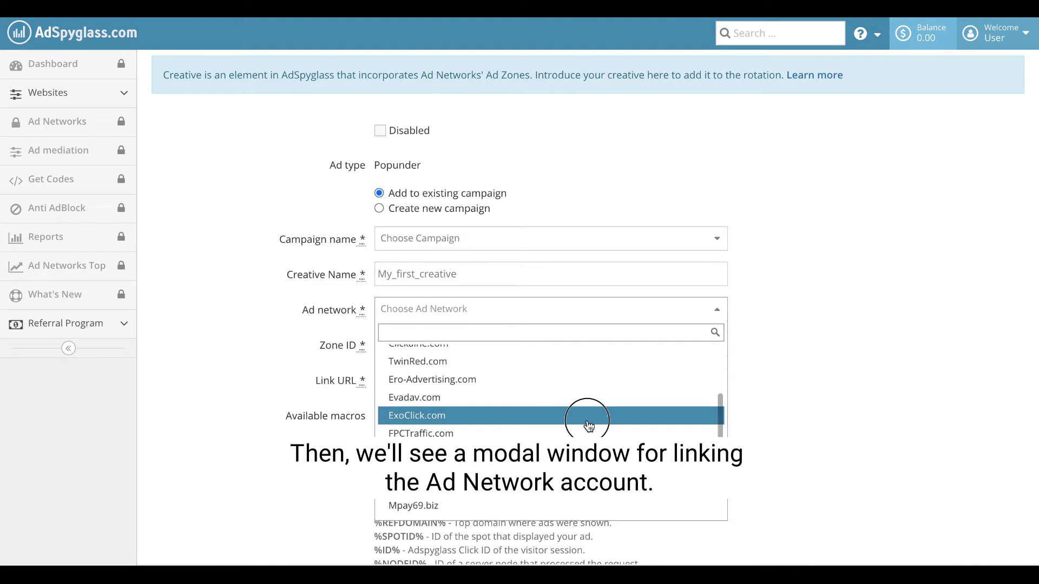
left_click(588, 421)
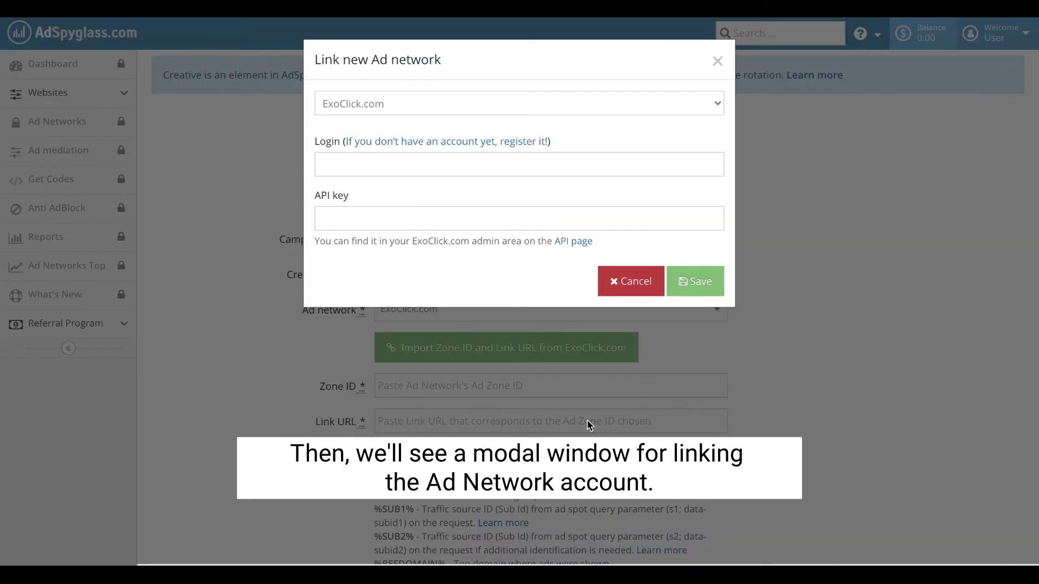
Link the ExoClick.com account with its login e-mail and API key, save it, and decline storing the password in the browser.
left_click(521, 158)
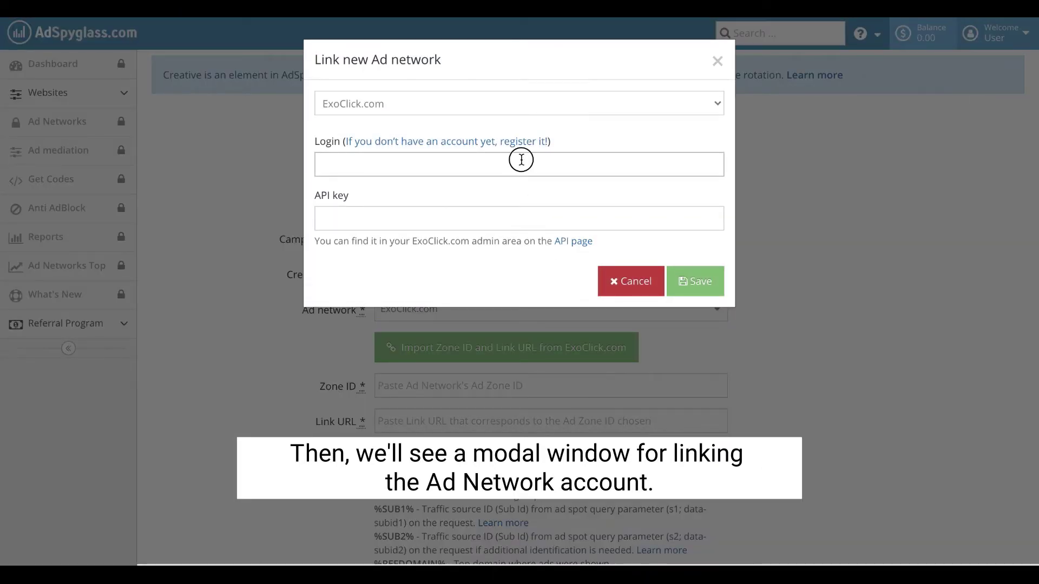
type("user@")
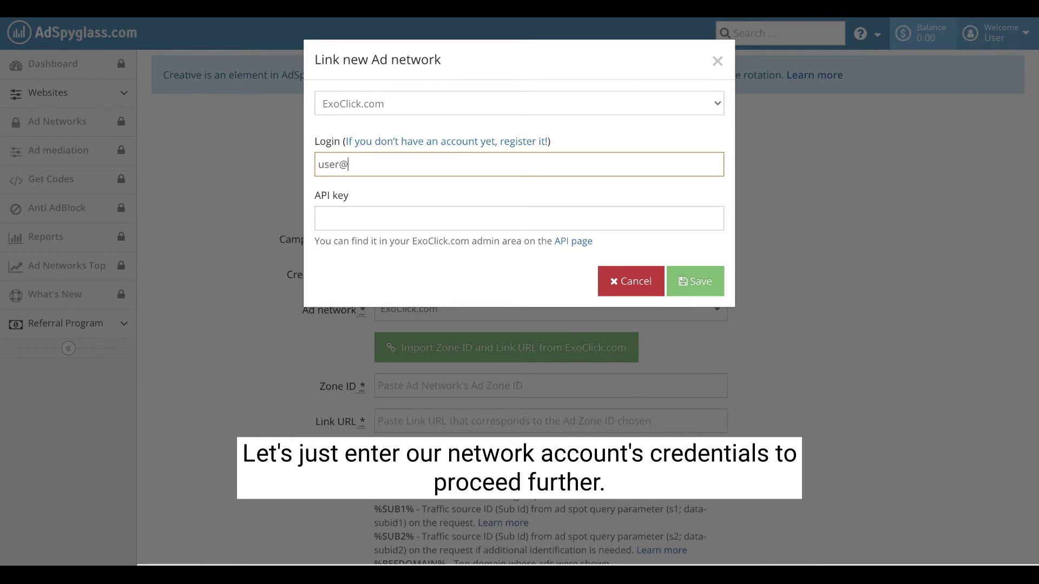
type("example.com")
left_click(467, 223)
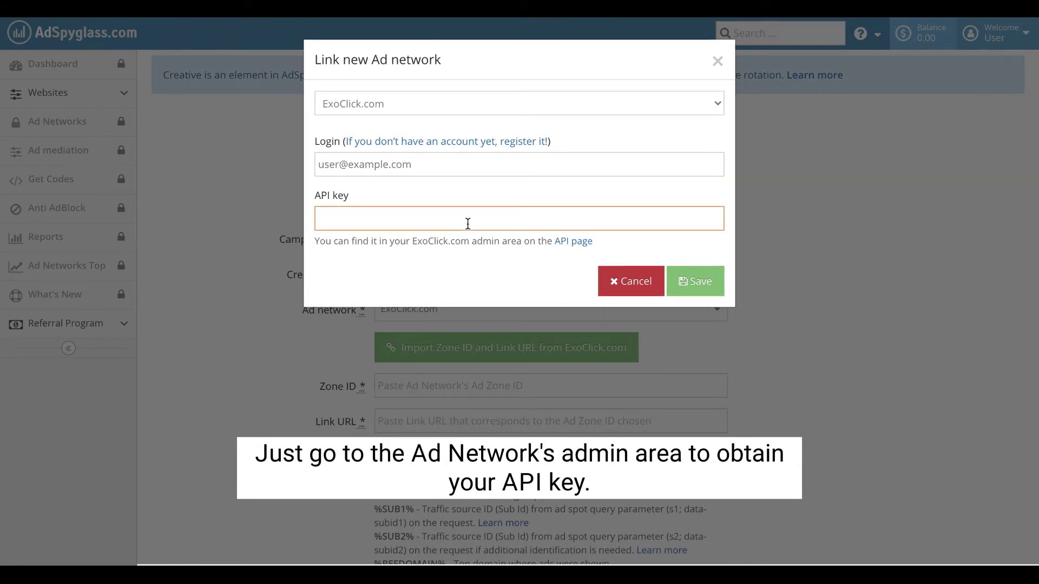
key("ctrl+v")
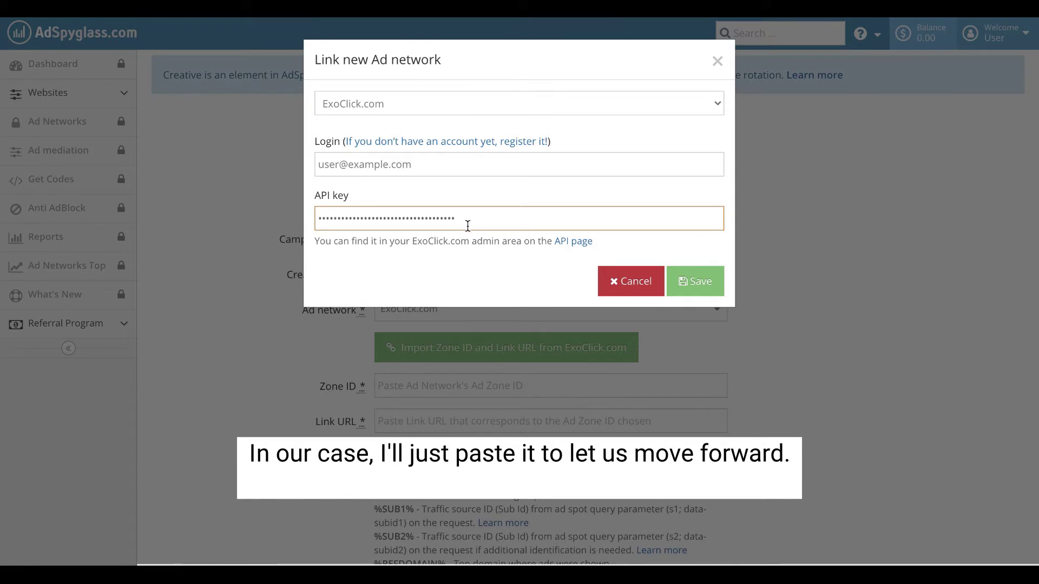
left_click(466, 261)
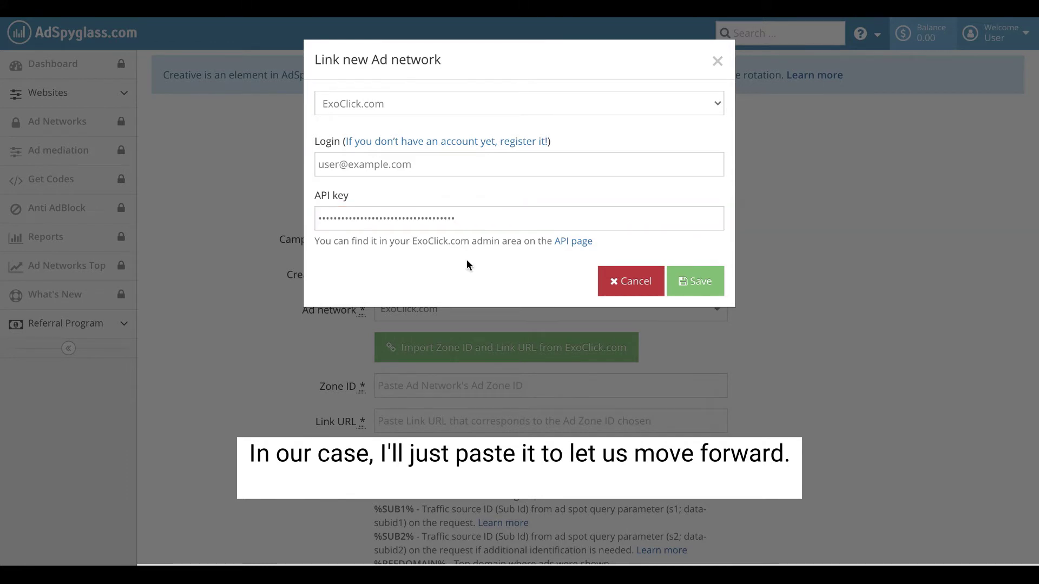
left_click(698, 283)
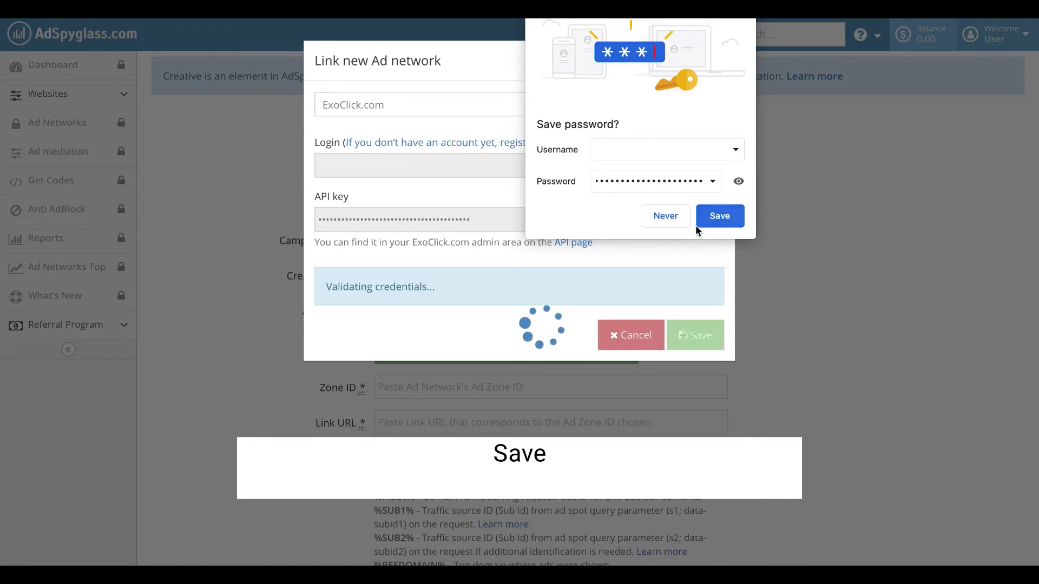
left_click(681, 217)
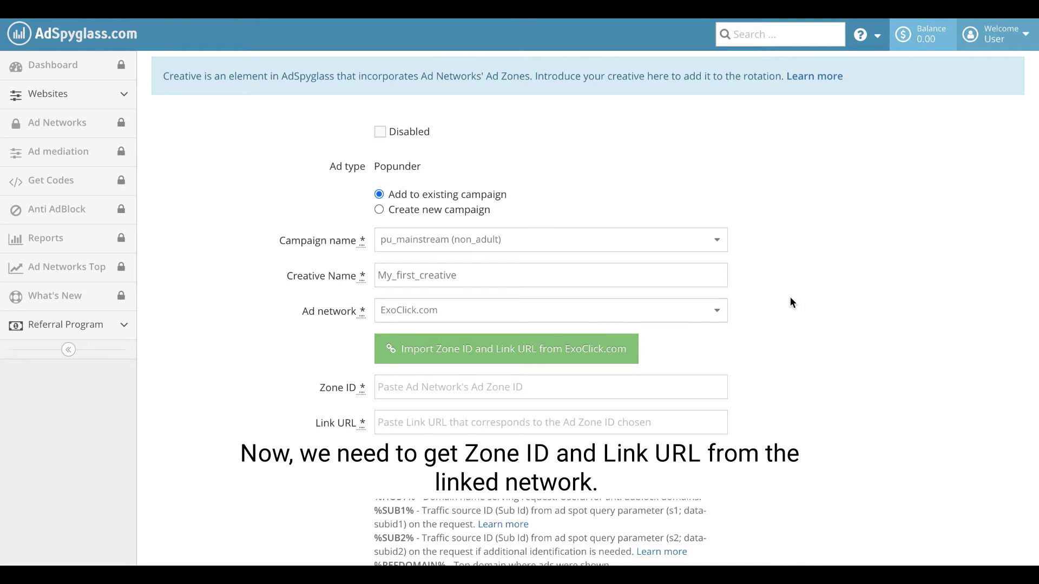
Import the Zone ID and Link URL from ExoClick.com using the creative 3977148 - pu.
left_click(507, 359)
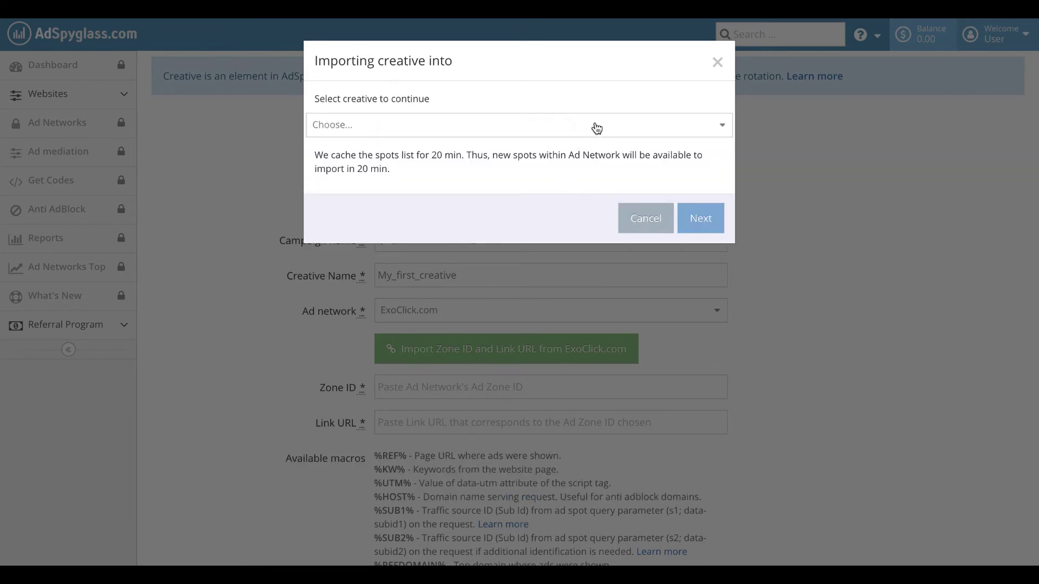
left_click(595, 125)
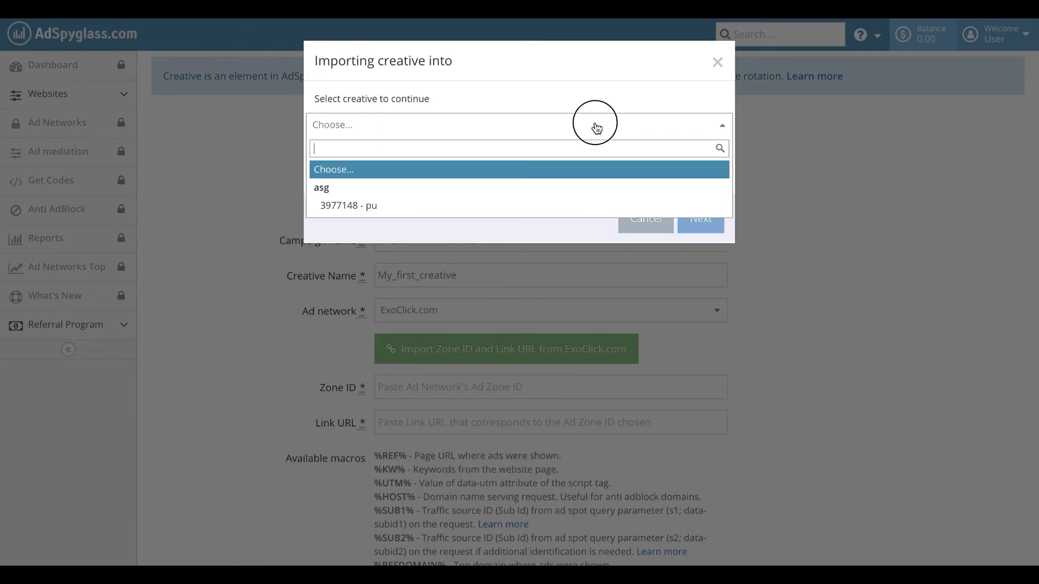
left_click(535, 207)
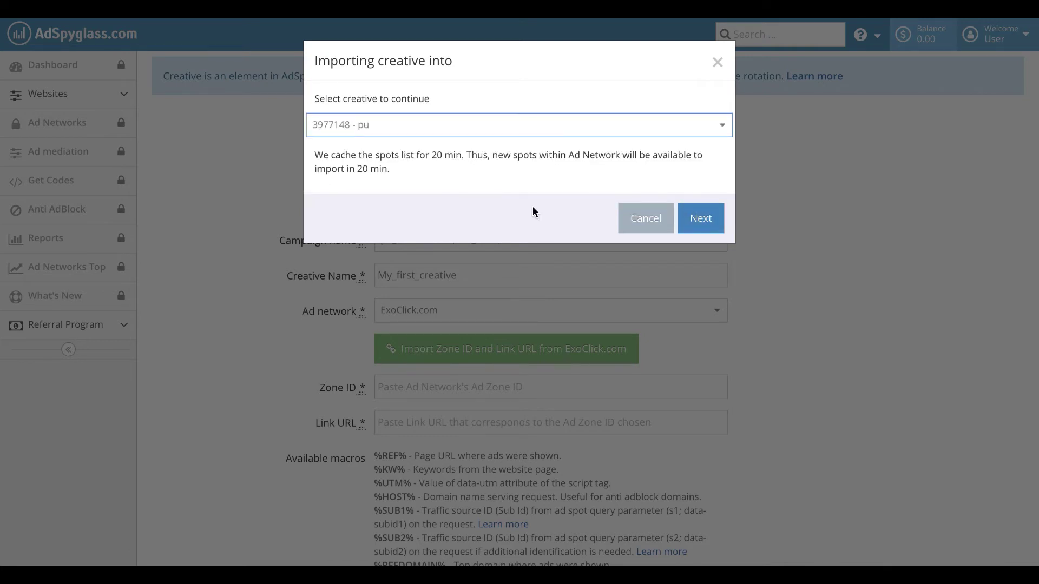
left_click(691, 221)
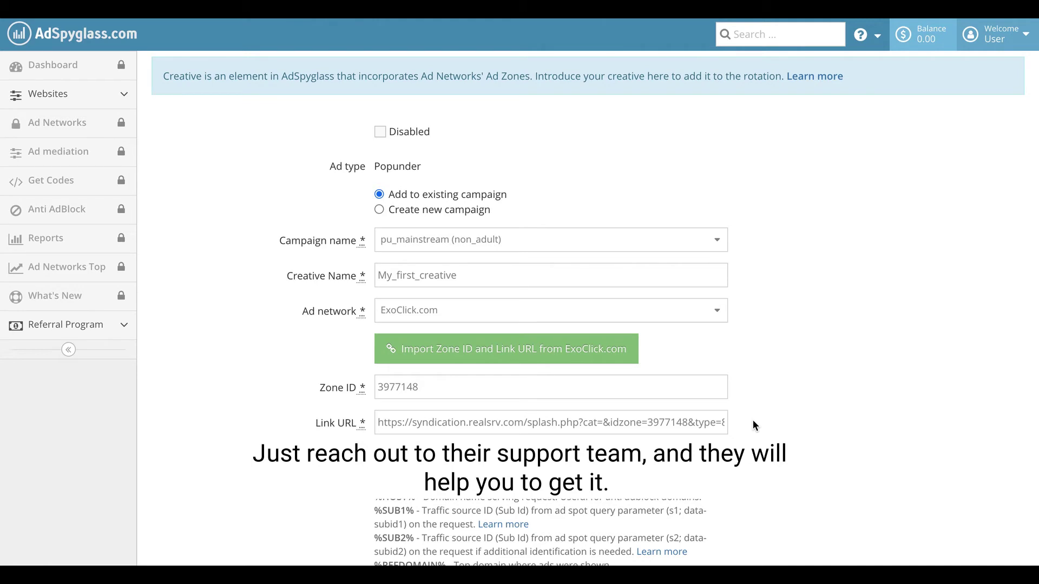
Review the creative's available macros, traffic filters and proxy blocking options.
scroll(770, 391, "down", 2)
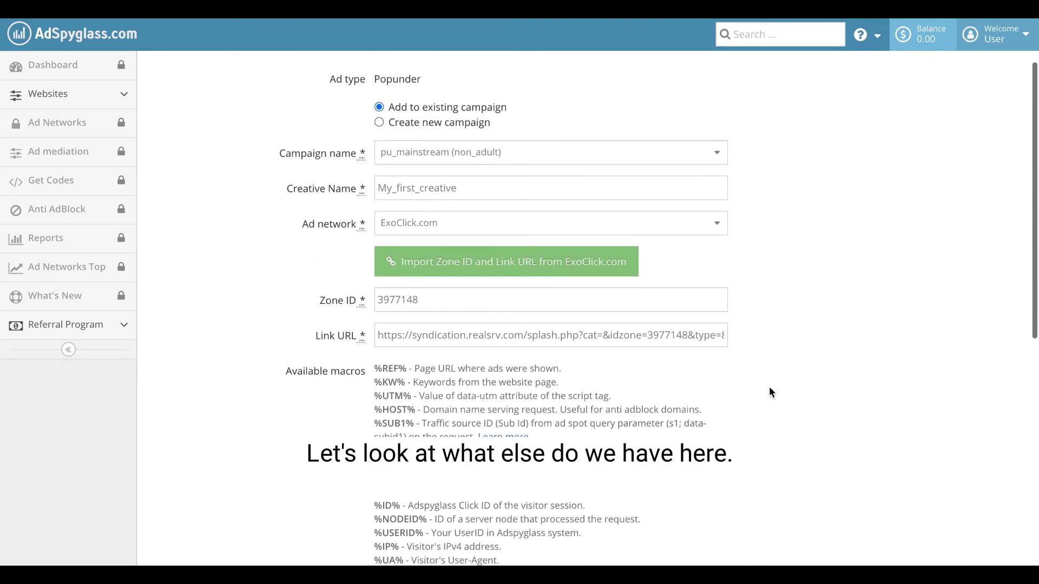
scroll(770, 391, "down", 5)
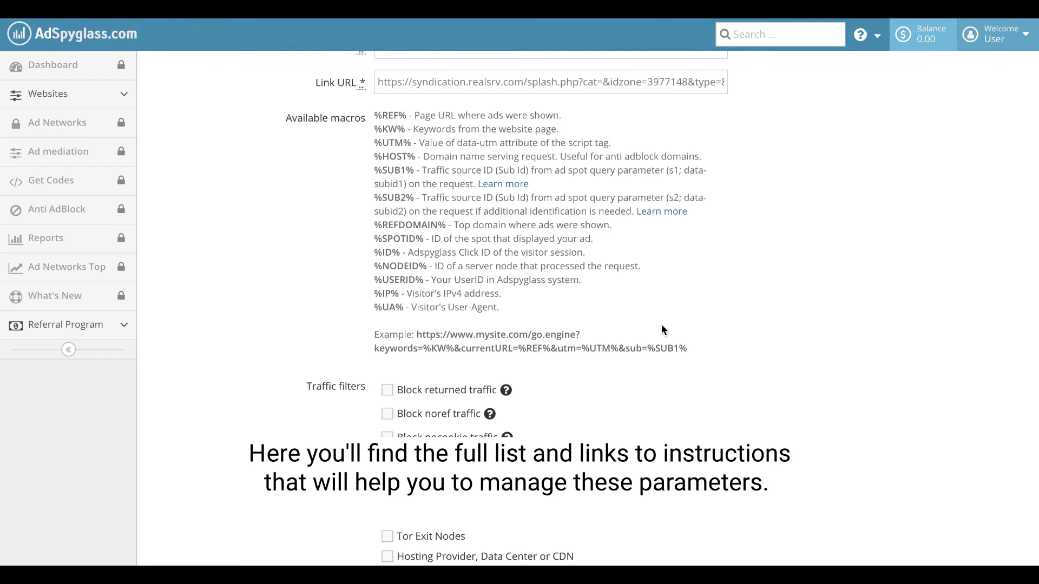
scroll(661, 324, "down", 2)
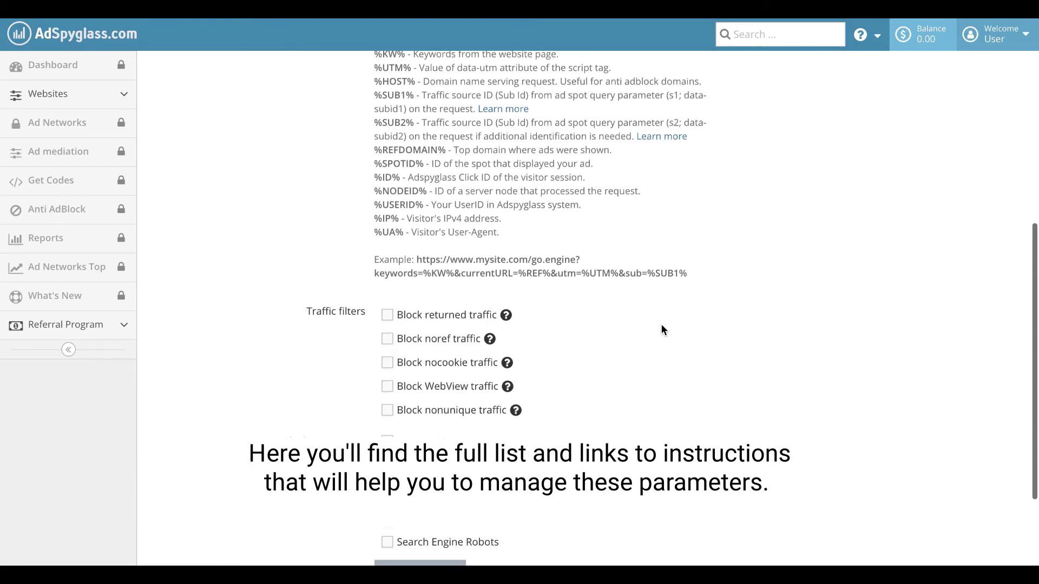
scroll(661, 324, "down", 3)
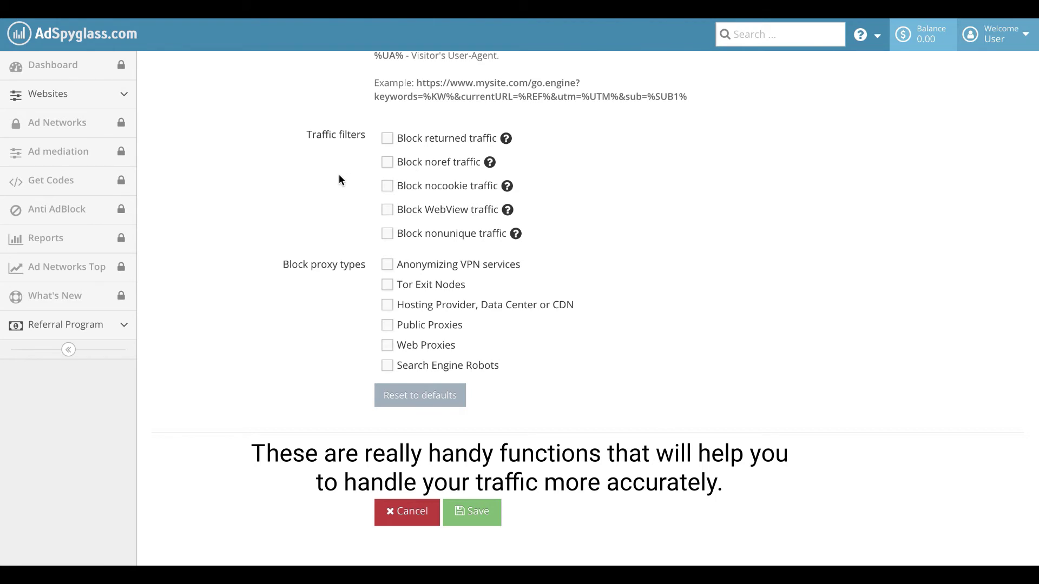
Save the new ExoClick.com creative for the pu spot.
mouse_move(506, 145)
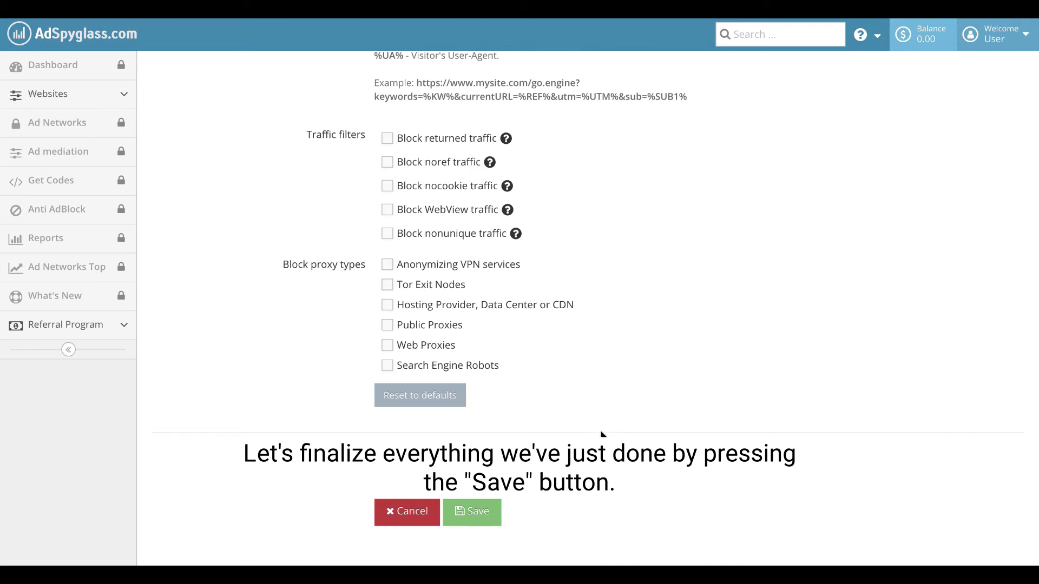
left_click(473, 512)
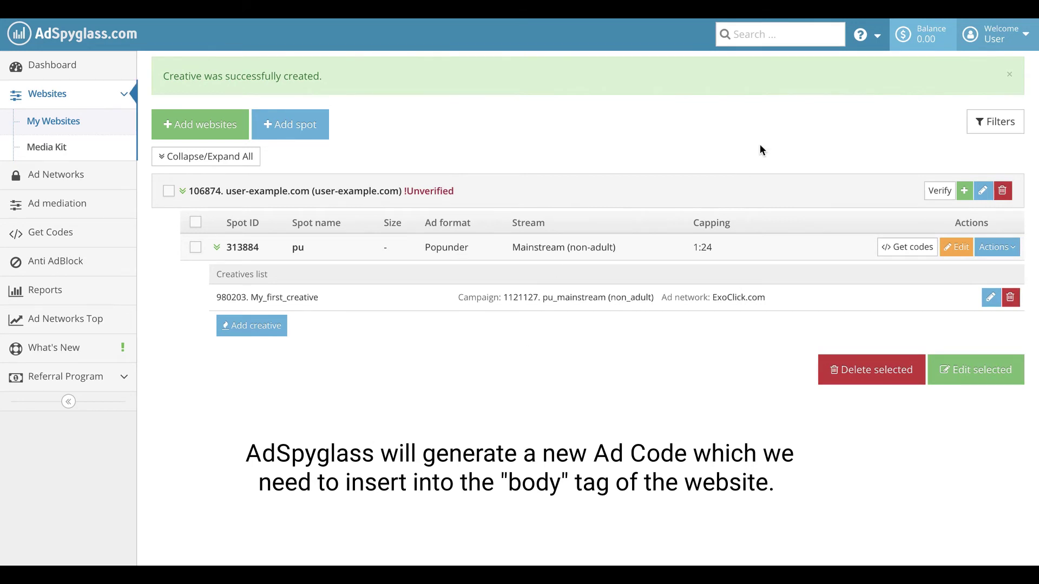
Verify ownership of user-example.com with the meta tag method, publishing the site's head code with the verification tag before running the check.
left_click(897, 254)
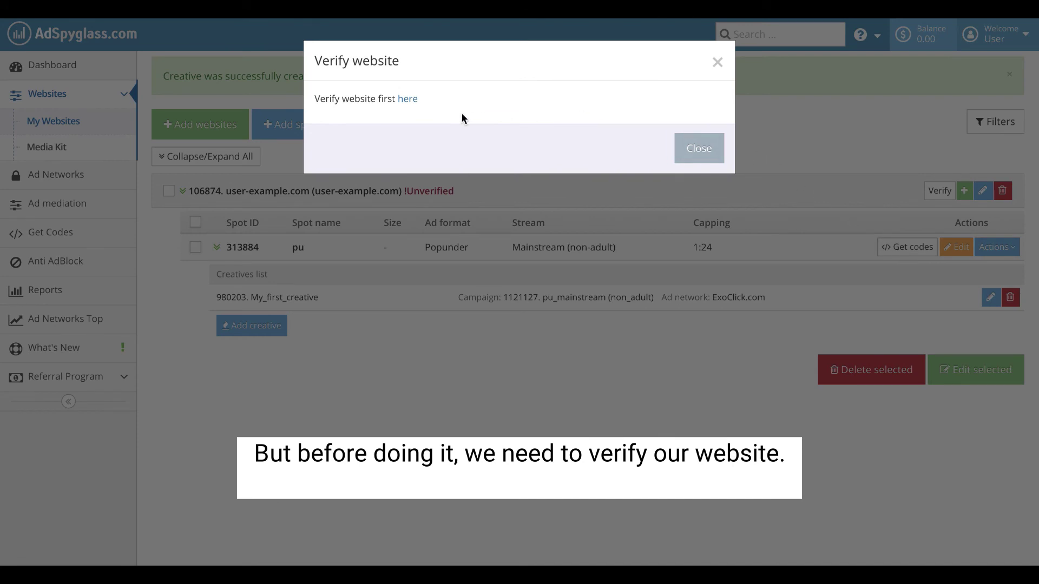
left_click(407, 99)
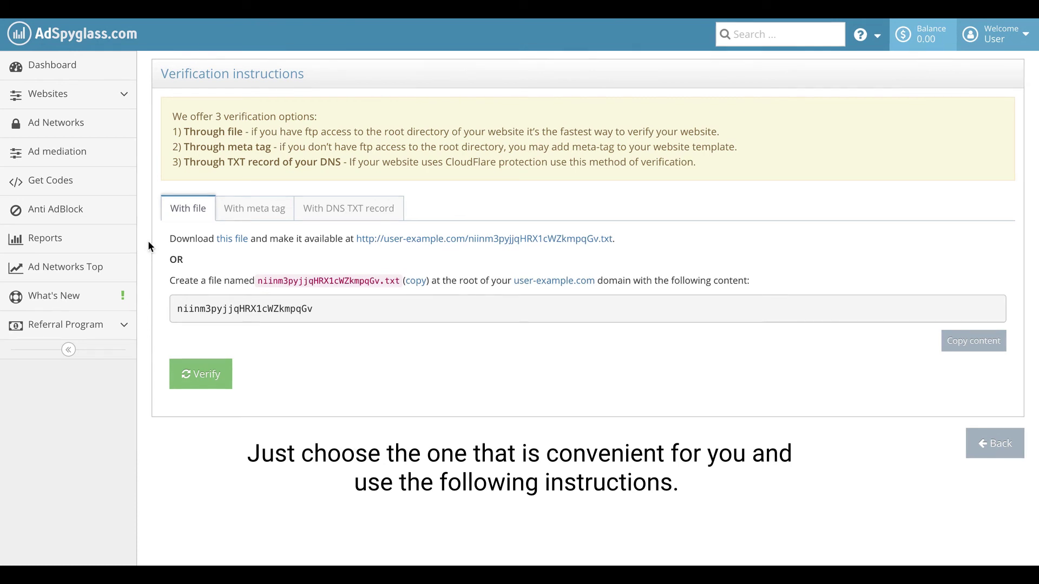
left_click(266, 213)
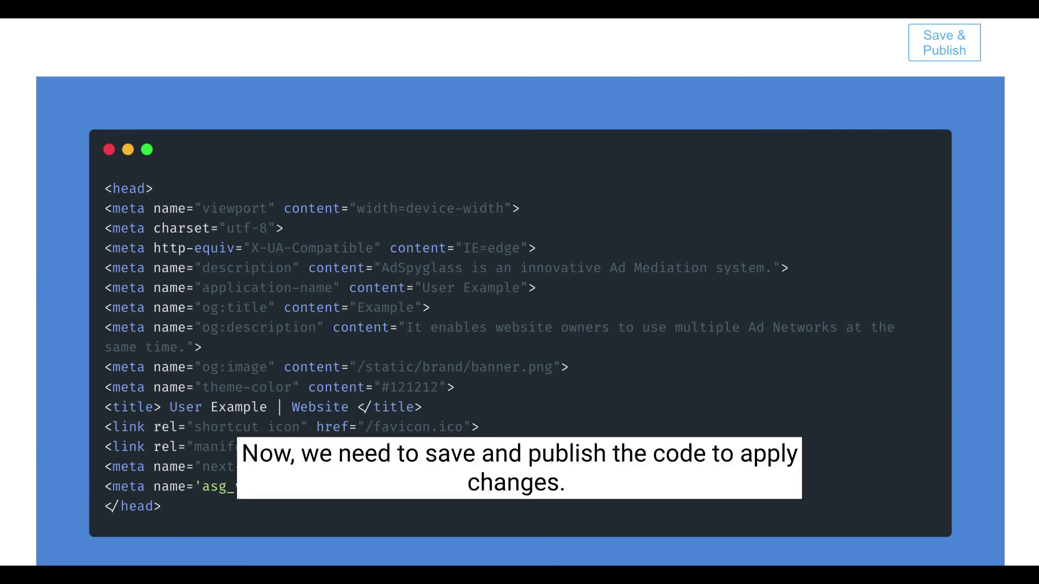
left_click(955, 58)
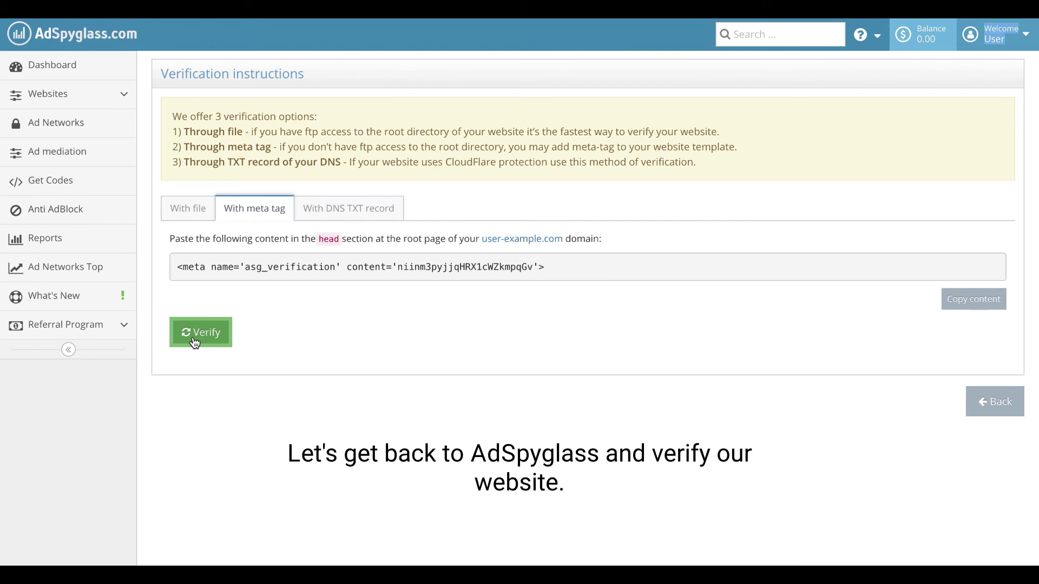
left_click(194, 341)
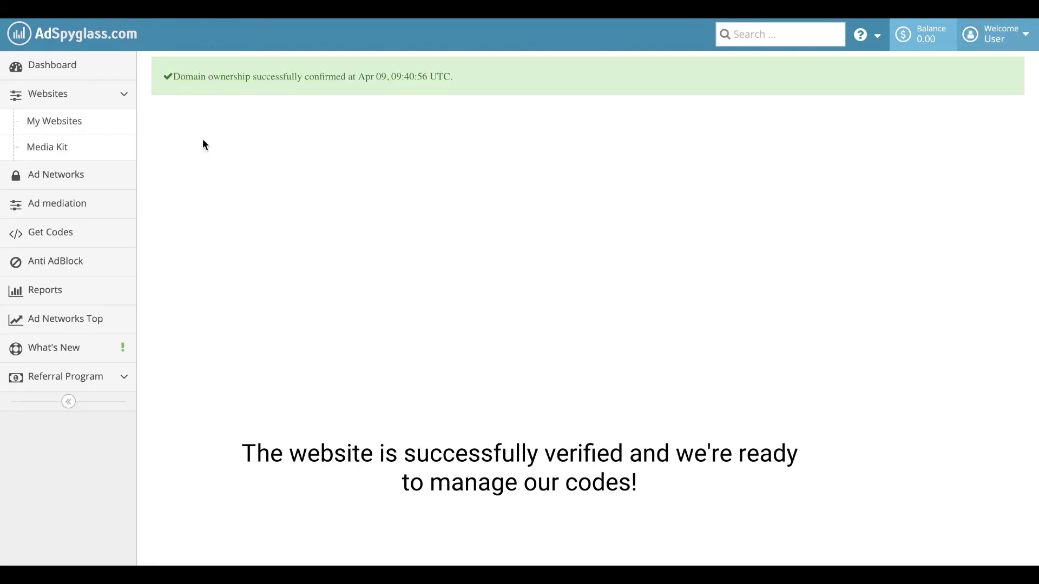
Display the popunder code for the pu spot of user-example.com and select the code for copying.
left_click(78, 123)
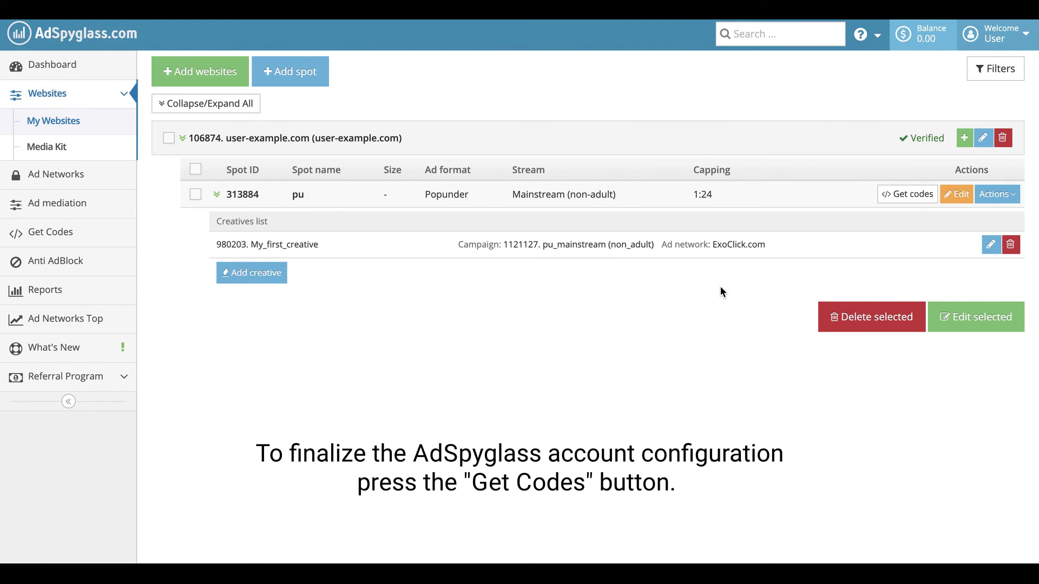
left_click(899, 202)
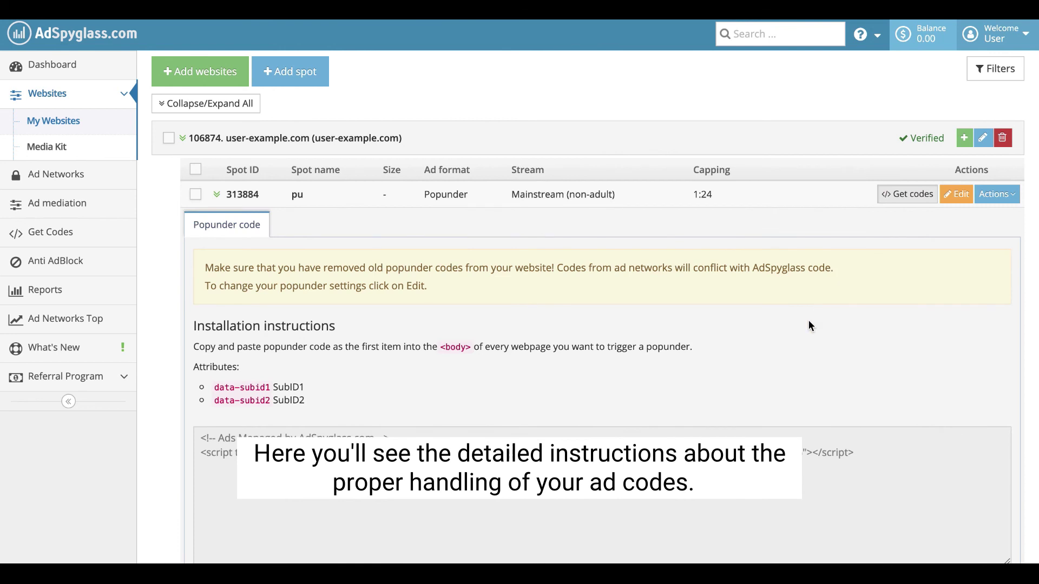
scroll(795, 357, "down", 2)
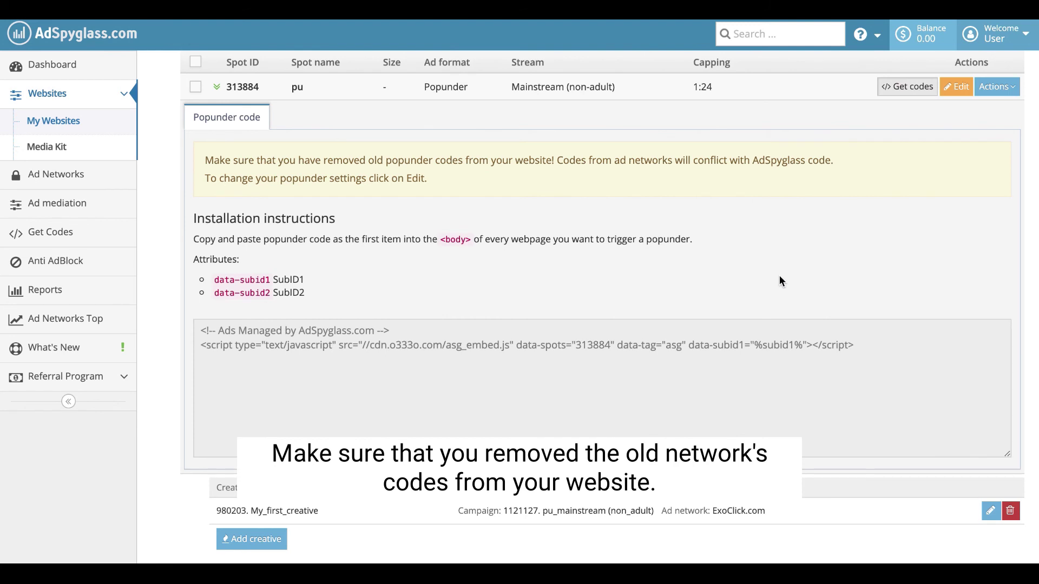
left_click(853, 409)
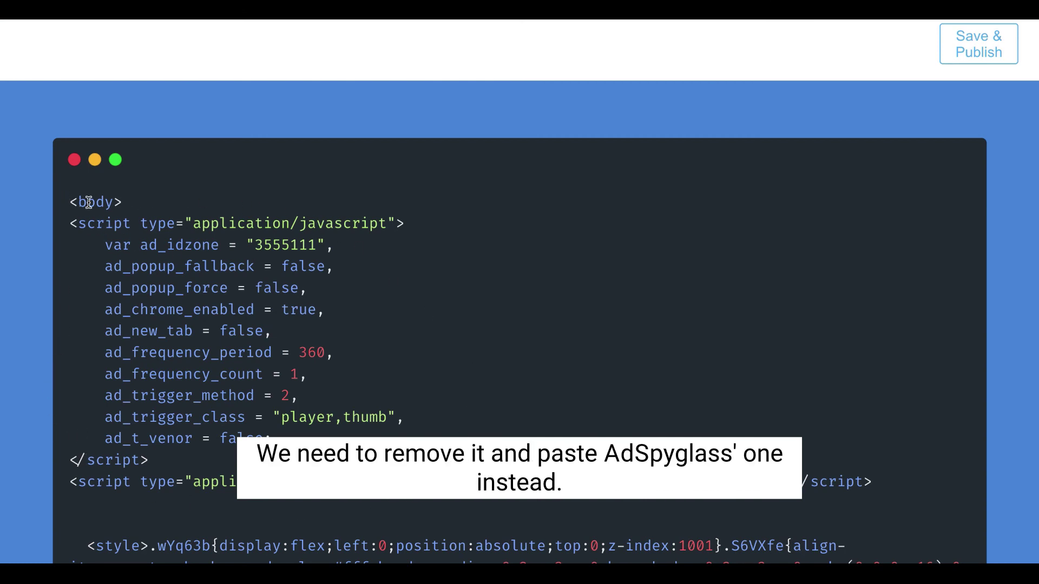
Replace the old ad network scripts at the start of the website's body with the AdSpyglass embed script for spot 313884, and publish the changes.
left_click(65, 223)
left_click_drag(64, 222, 884, 486)
type("<!-- Ads Managed by AdSpyglass.com --> <script type=\"text/javascript\" src=\"//cdn.o333o.com/asg_embed.js\" data-spots=\"313884\" data-tag=\"asg\" data-subid1=\"%subid1%\"></script>")
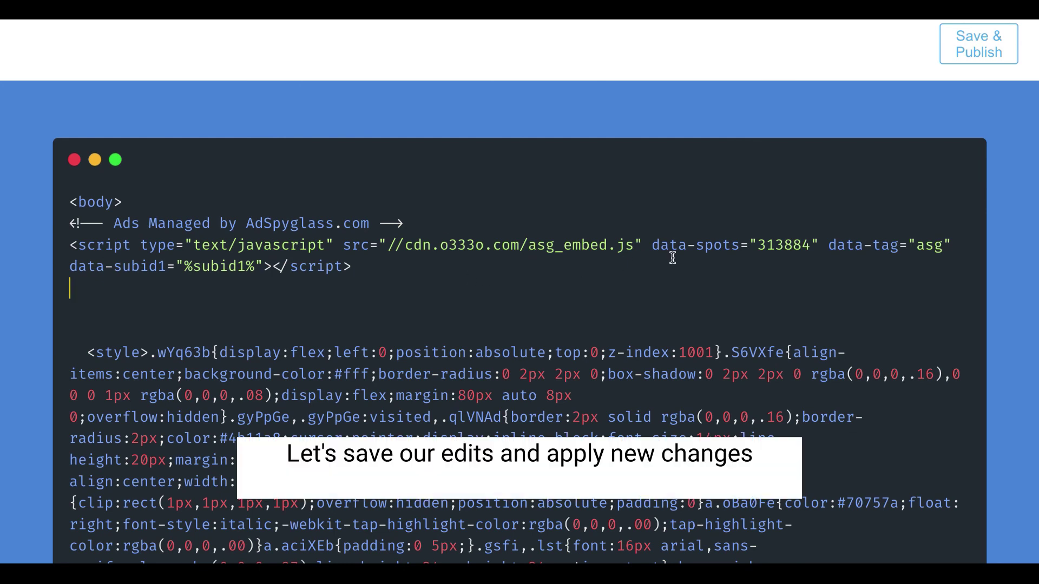
left_click(1003, 56)
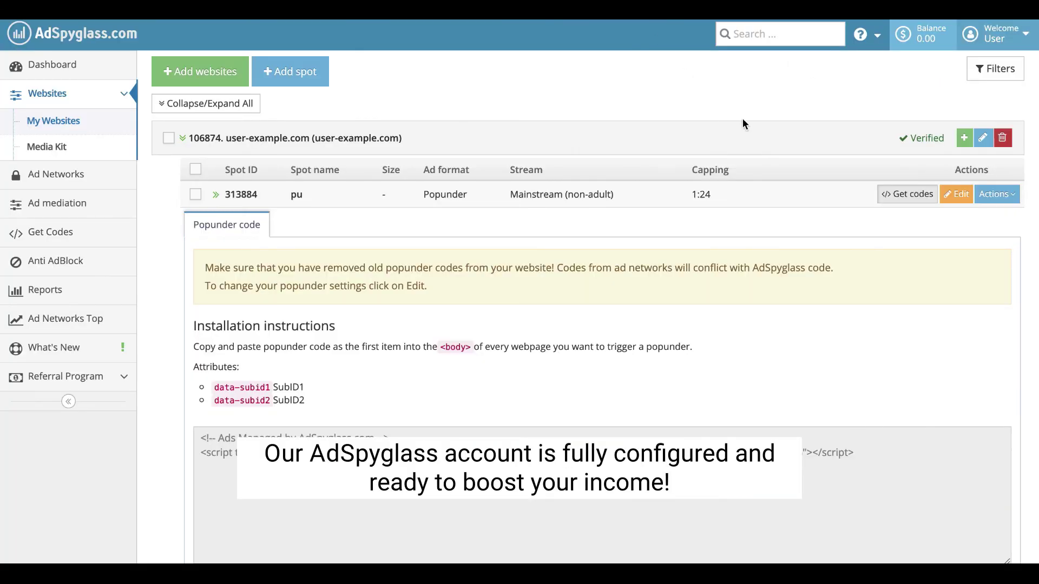
Hide the pu spot's popunder code and collapse the user-example.com entry in the website list.
left_click(907, 195)
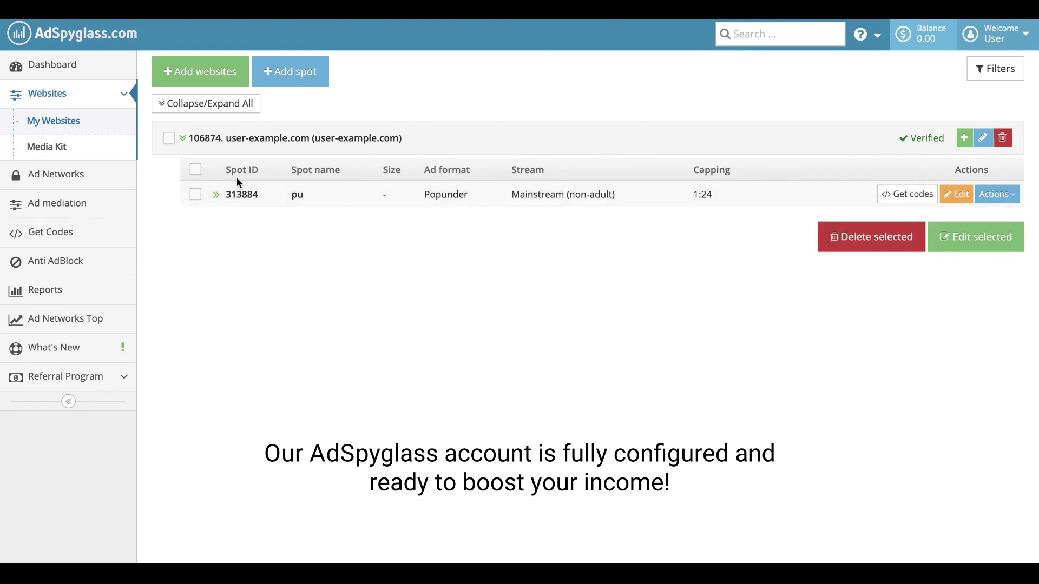
left_click(182, 138)
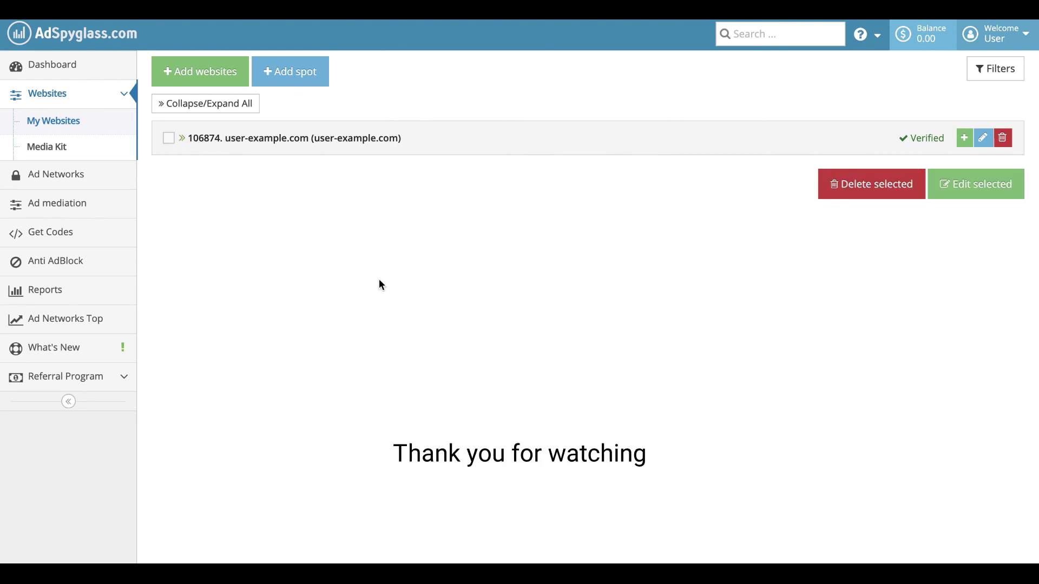